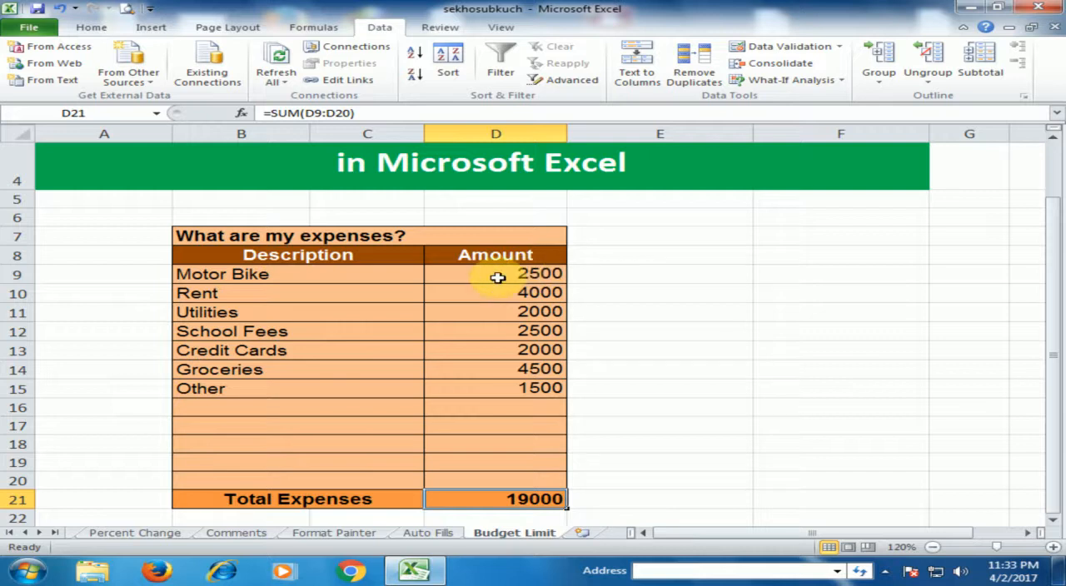
- Start a data validation rule for the Amount cells D9:D20 and allow Custom criteria
drag(506, 272, 499, 469)
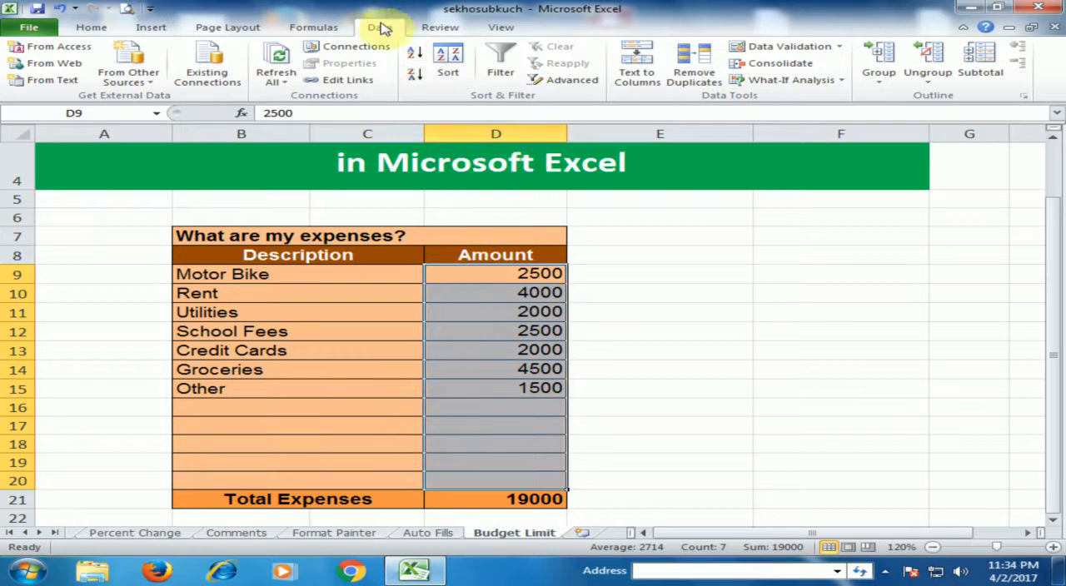
click(784, 48)
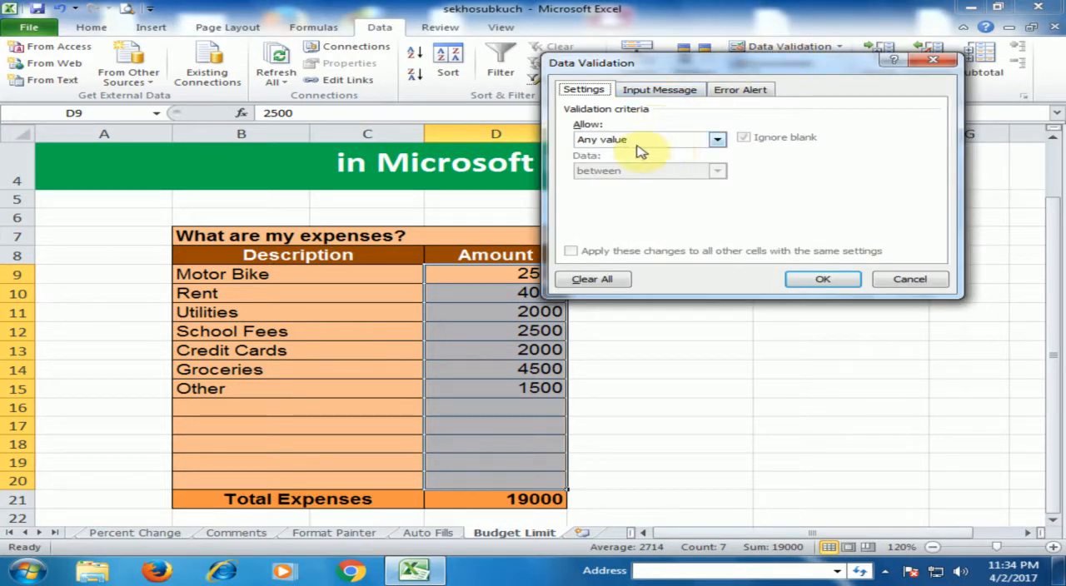
click(716, 140)
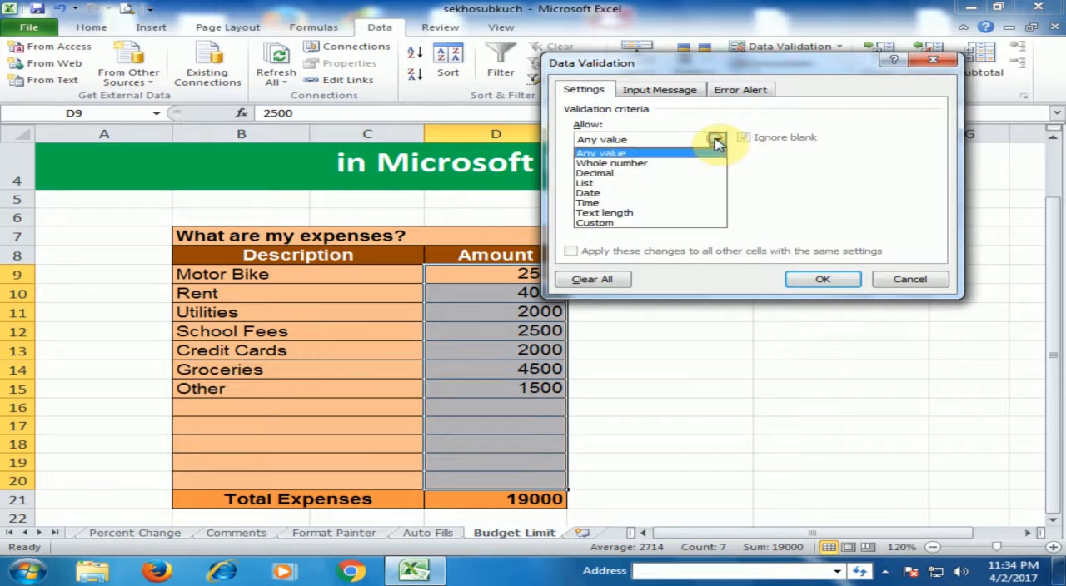
click(652, 222)
click(616, 204)
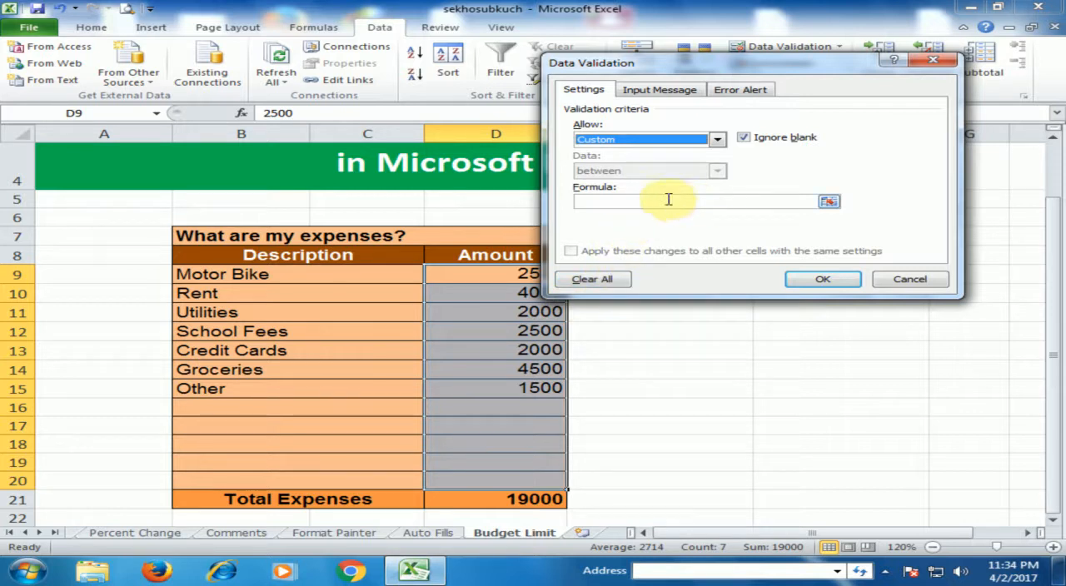
click(601, 201)
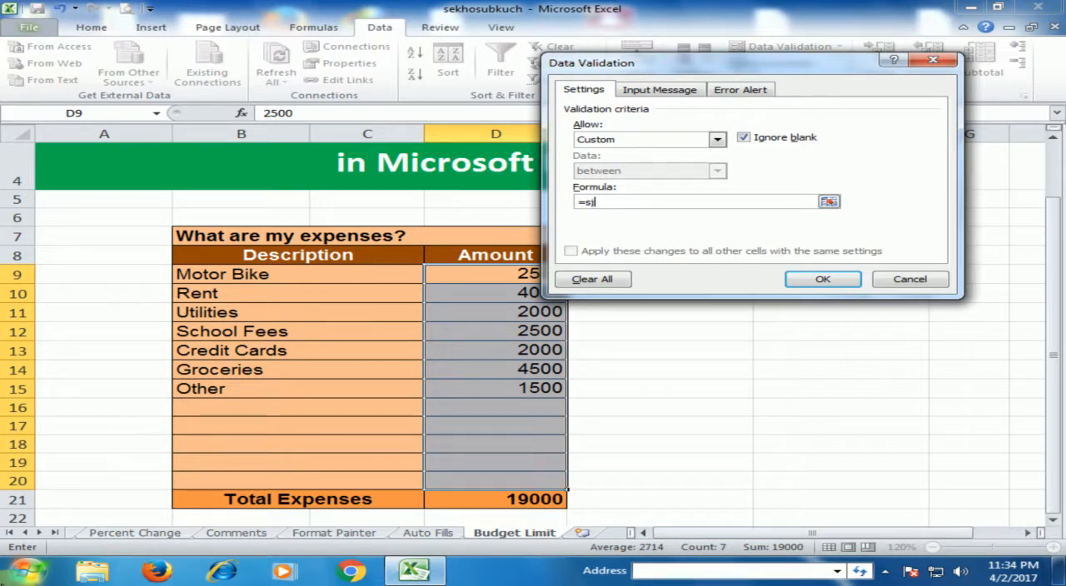
key(Return)
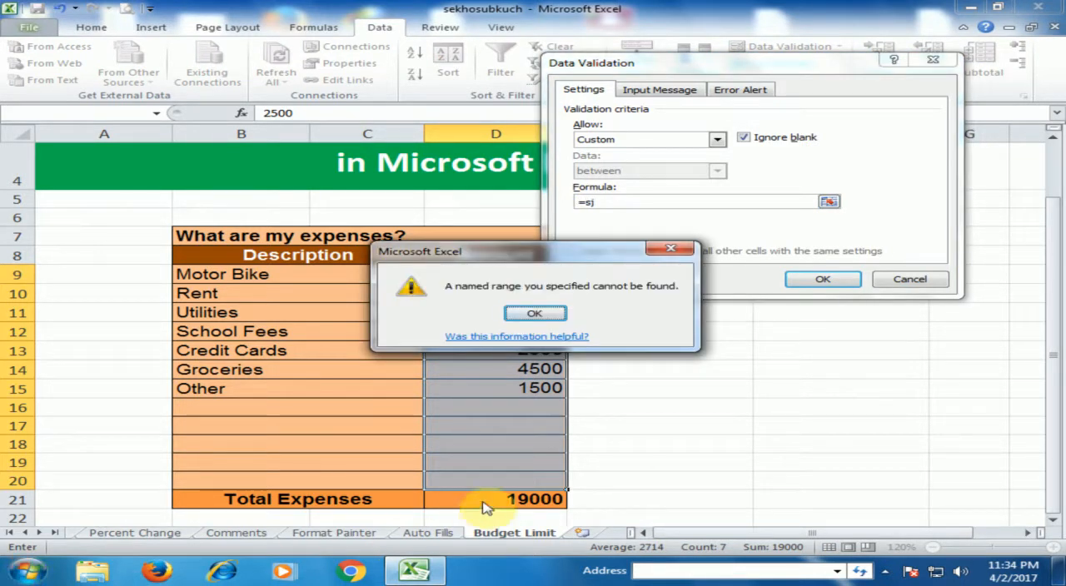
click(563, 316)
- Enter the validation formula =sum($D$9:$D$20)<=20000 with absolute references to the Amount cells
click(631, 198)
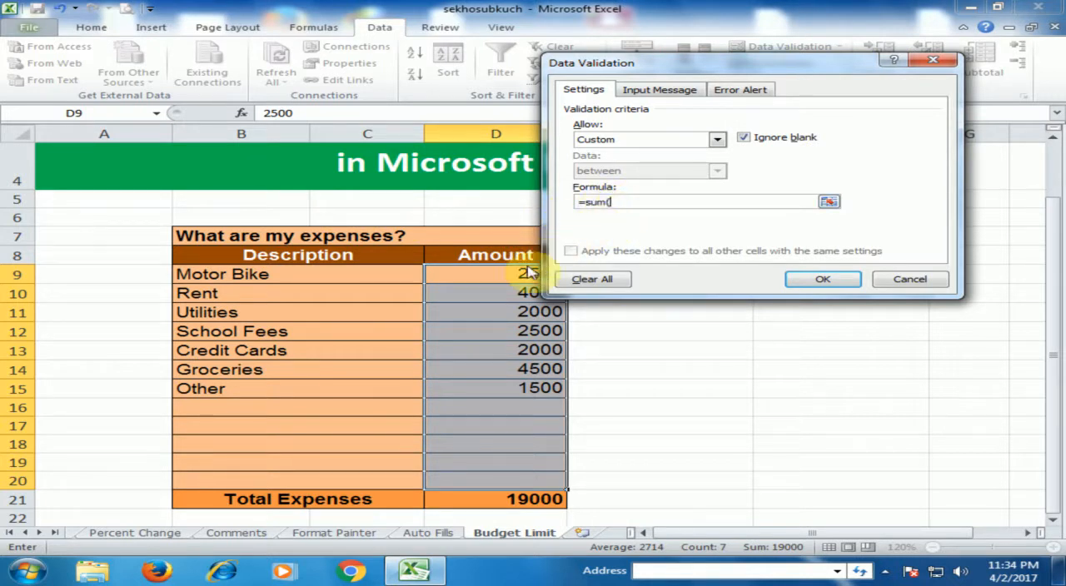
drag(484, 274, 506, 479)
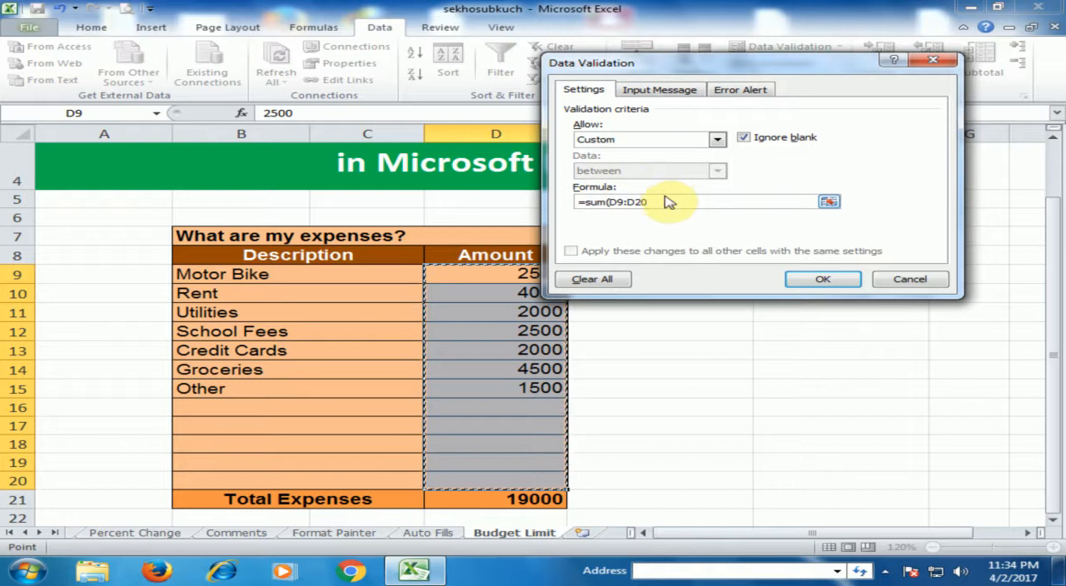
key(F4)
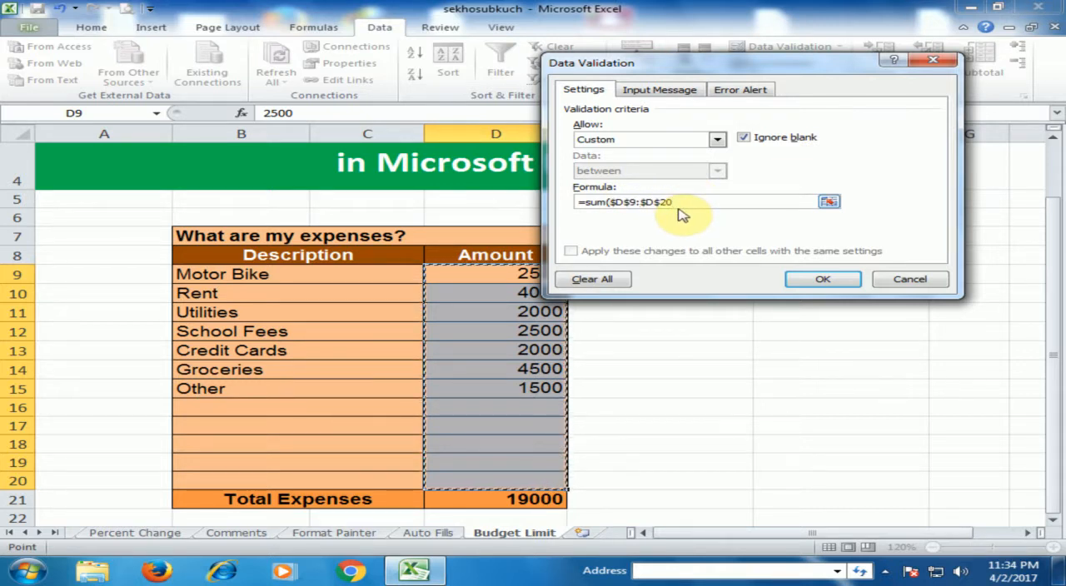
text()<=20000)
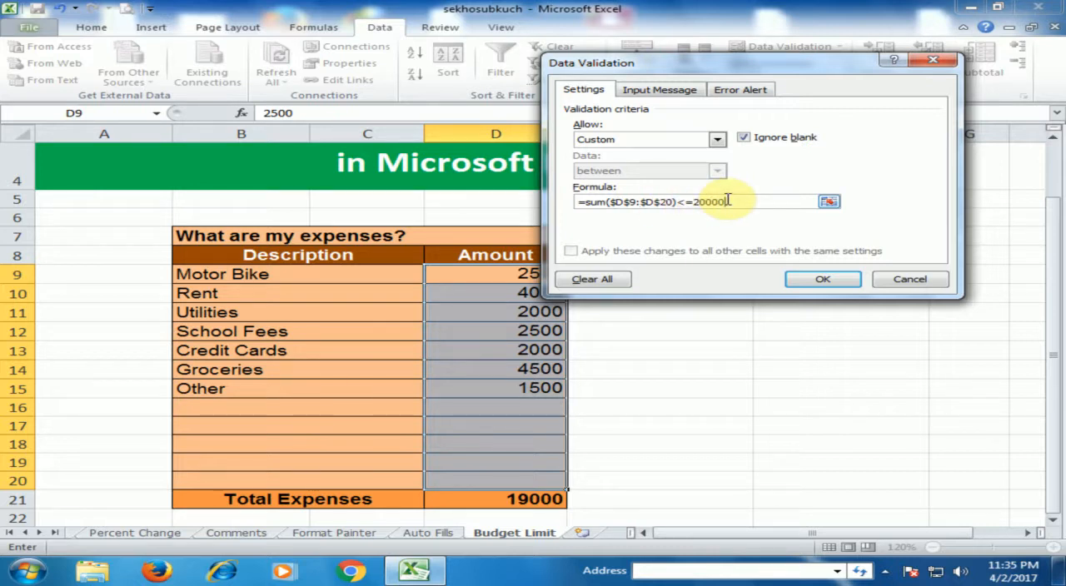
- Define the error alert titled "Budget Limit Exceeded" with the message "You cannot exceed you budget limit of 20000." and apply the validation
click(740, 89)
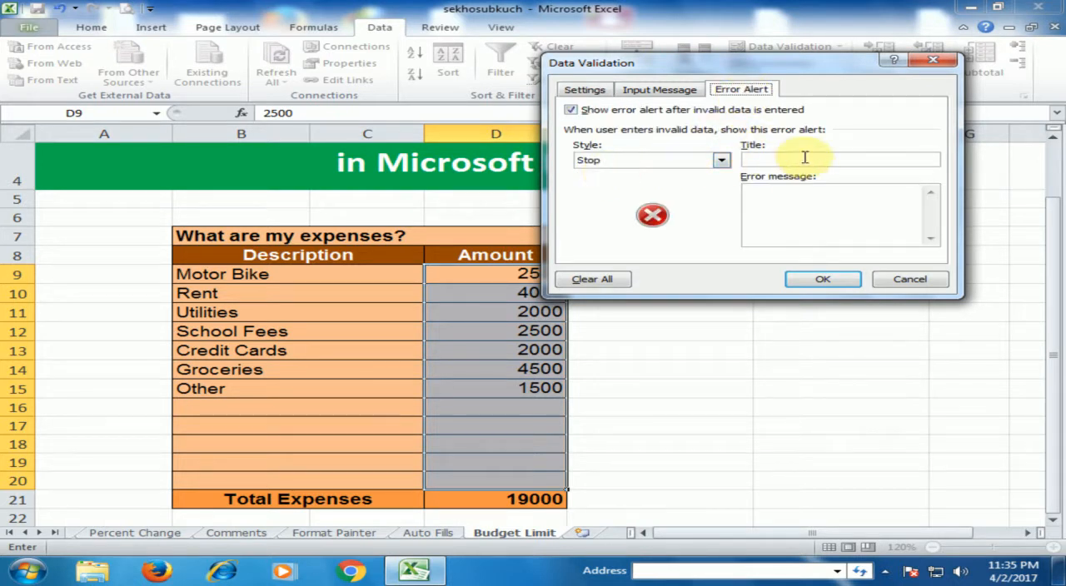
text(Budget Limit Exceeded)
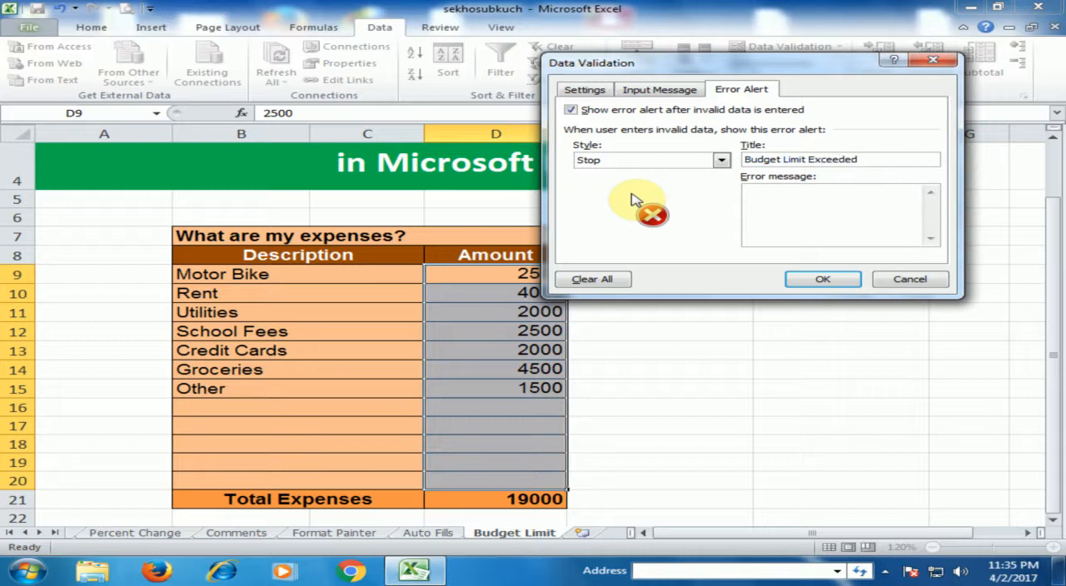
click(756, 193)
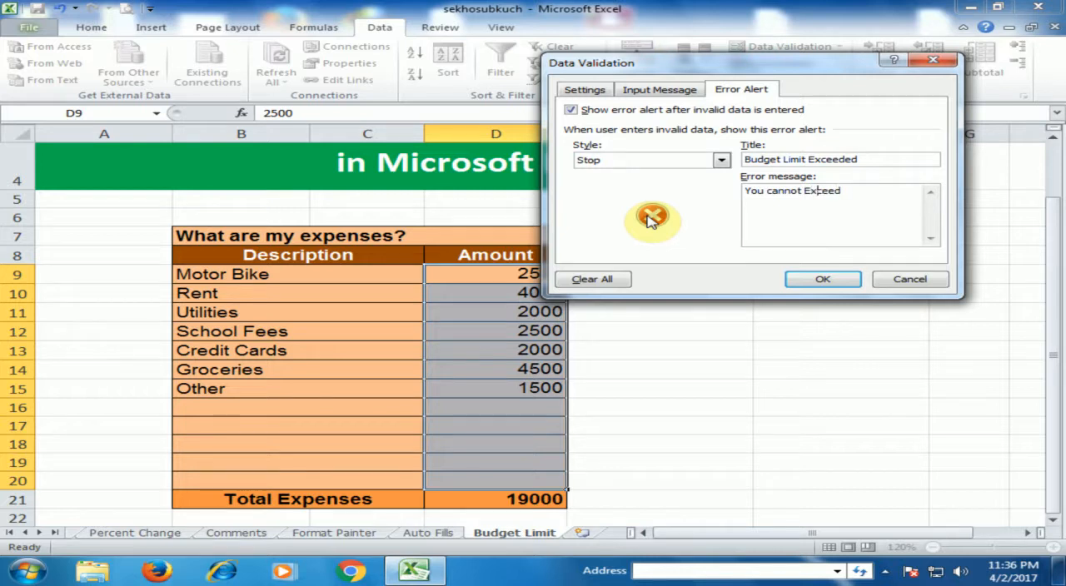
key(BackSpace)
text(e)
text(it of 20000.)
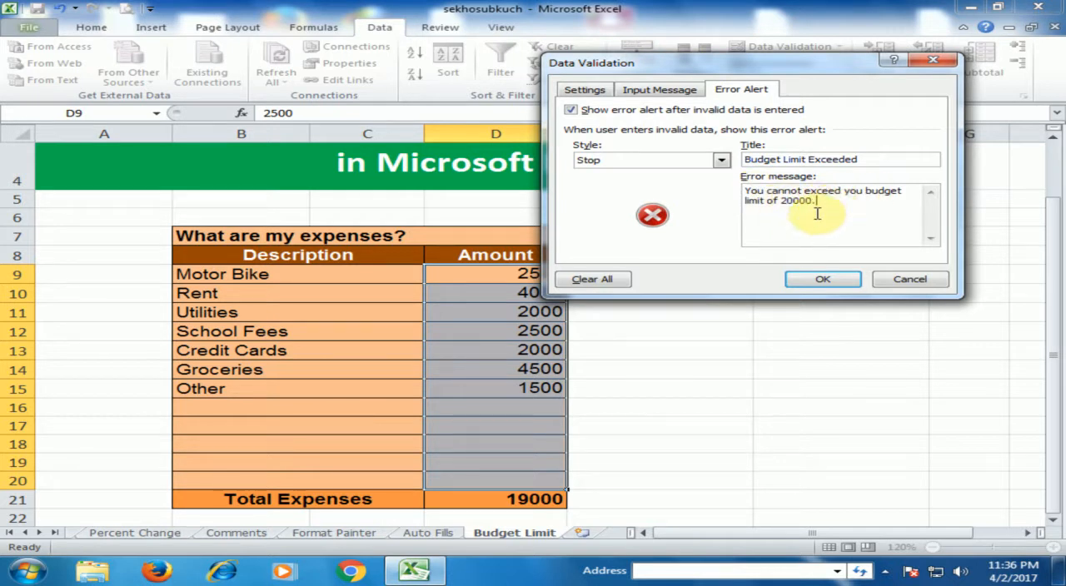
click(823, 281)
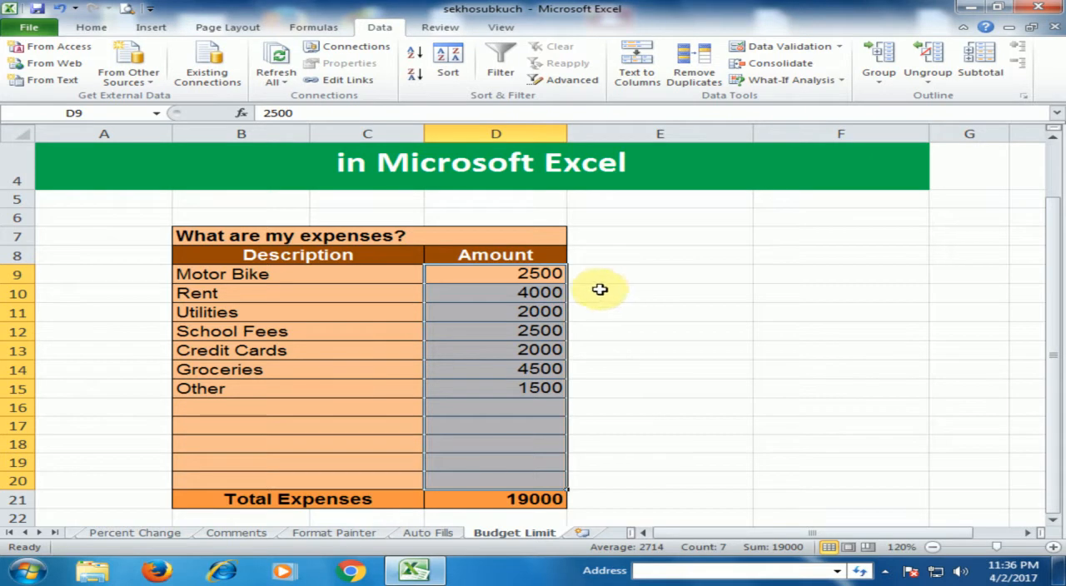
- Set the Utilities amount in D11 to 3000
click(534, 392)
click(552, 310)
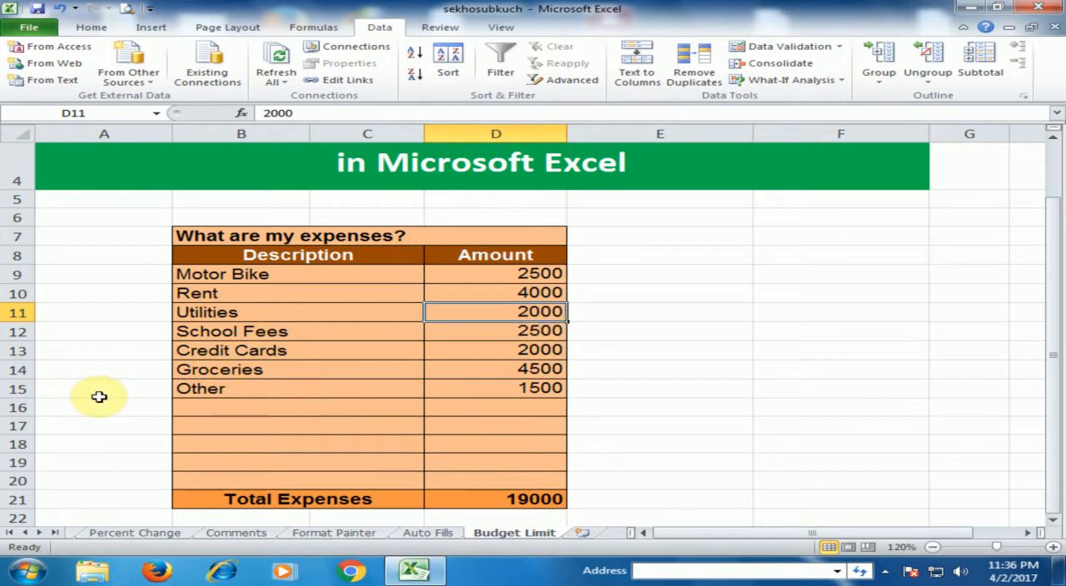
text(3000)
key(Return)
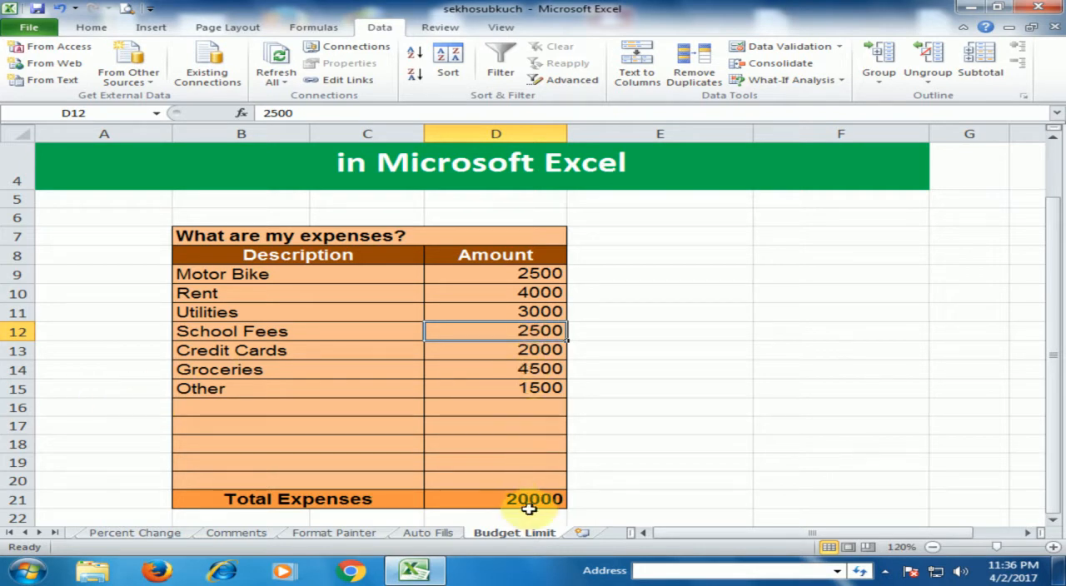
- Test the budget limit by trying 3100 and 4000 as the Utilities amount in D11, choosing to retry each time
click(462, 311)
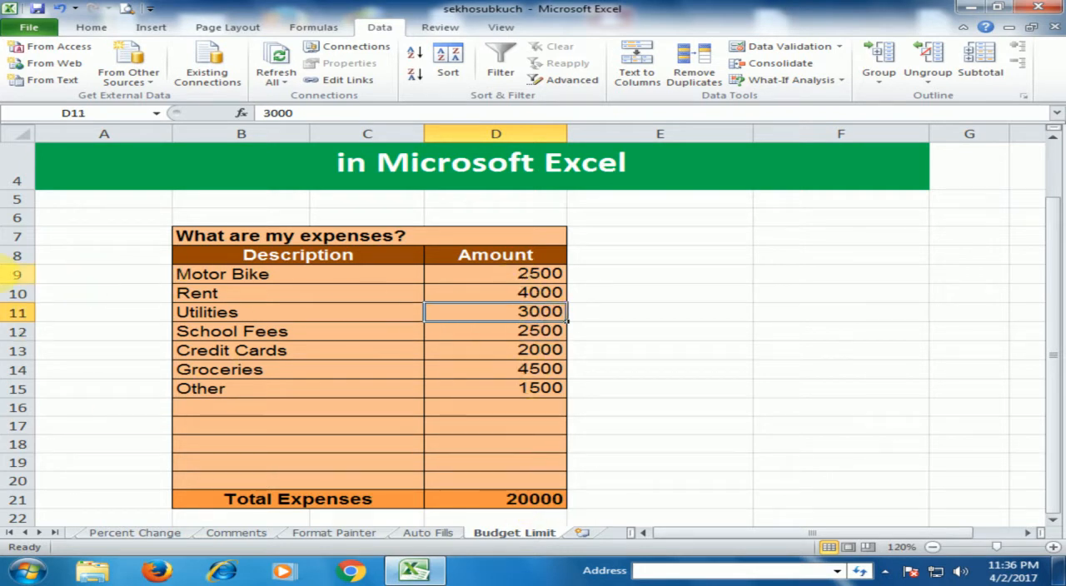
text(3)
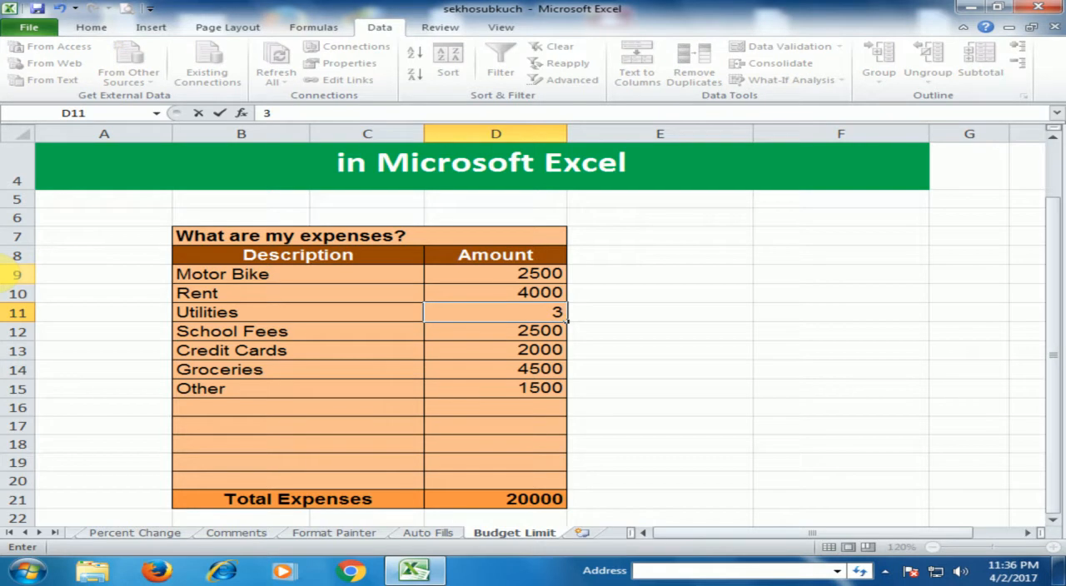
text(100)
key(Return)
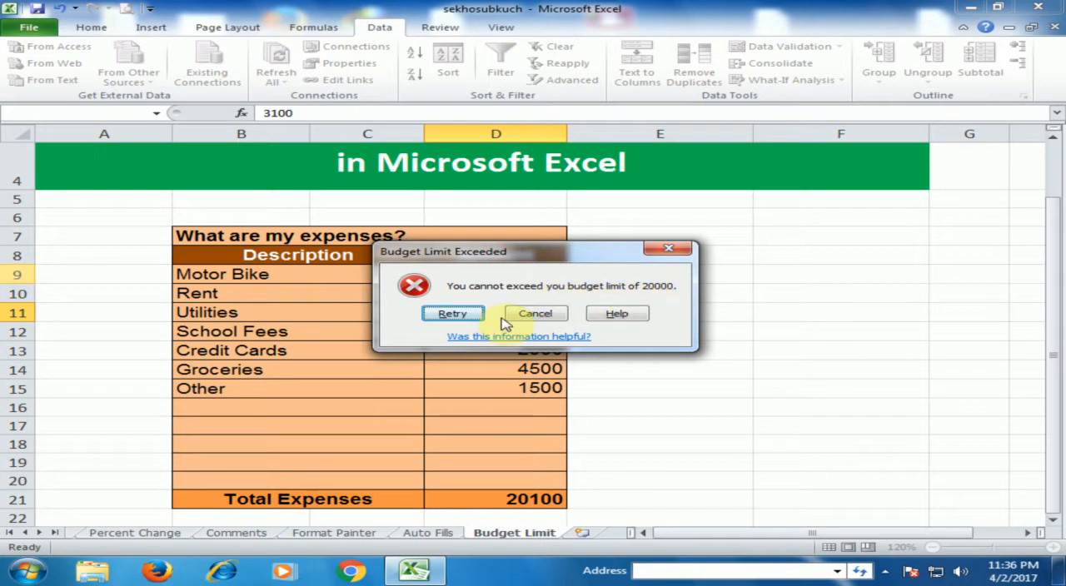
click(454, 313)
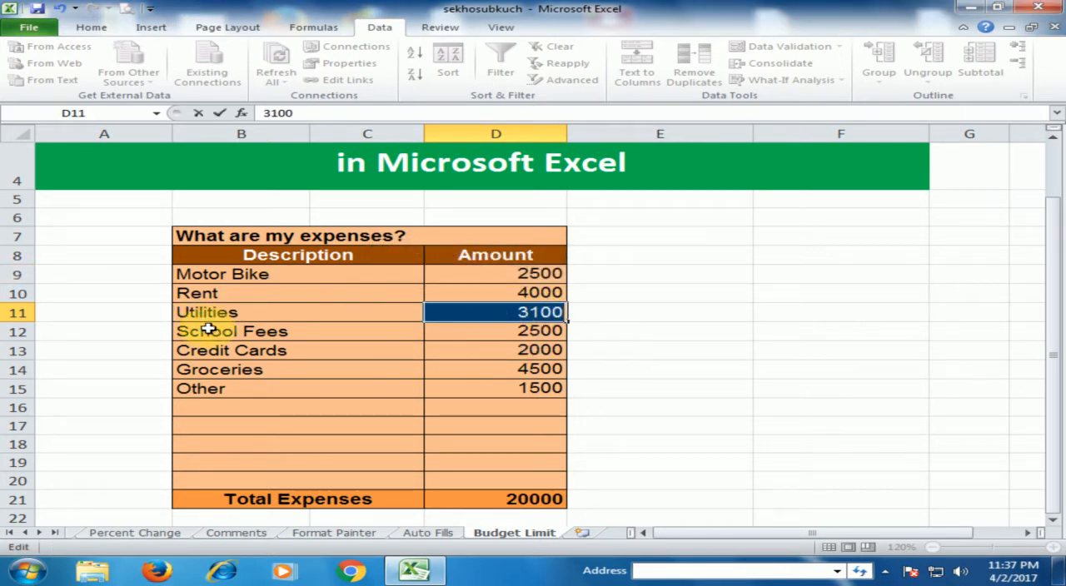
text(4000)
key(Return)
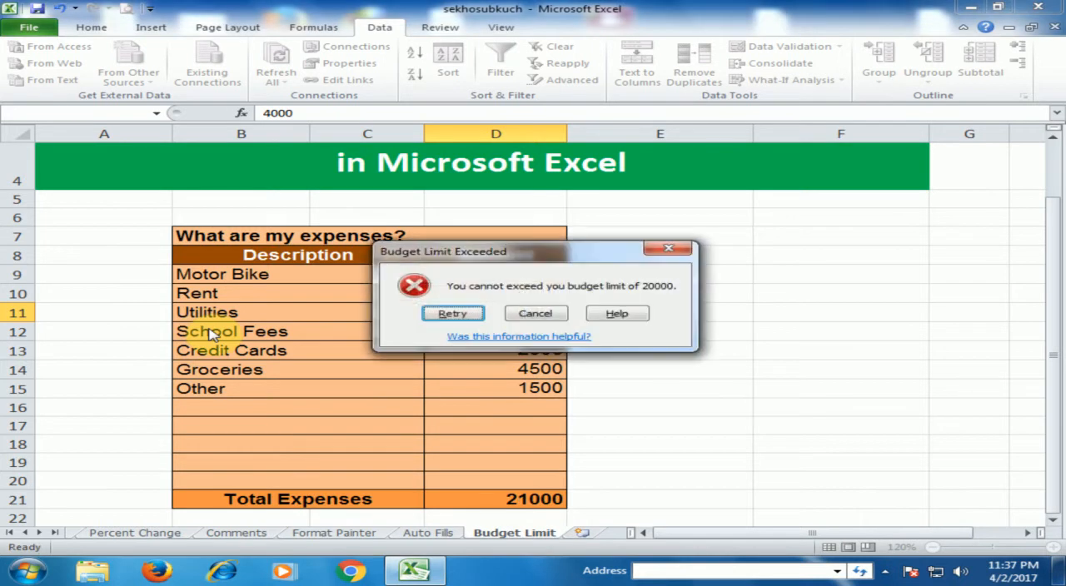
click(454, 314)
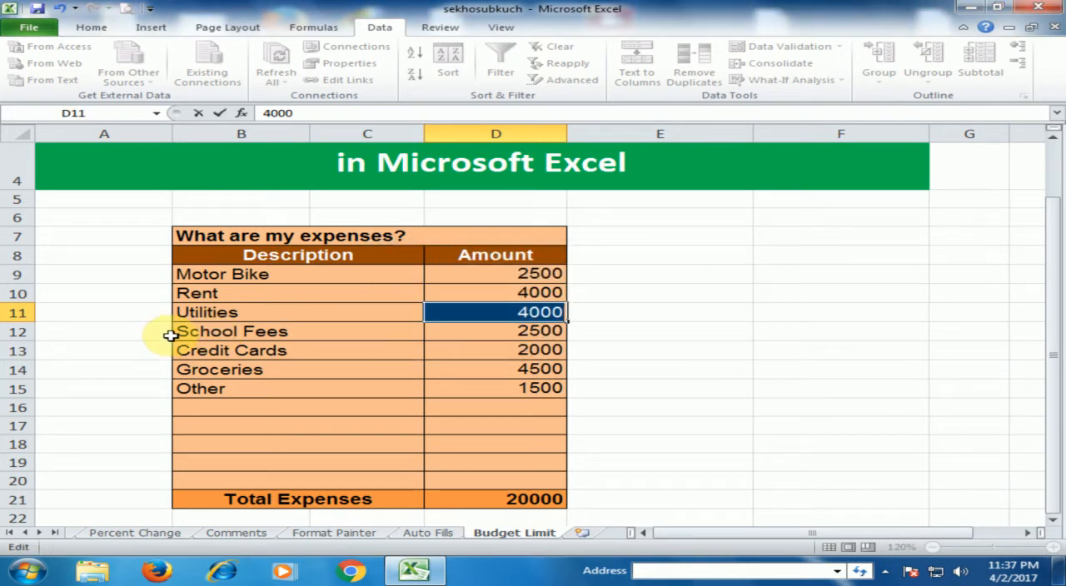
- Enter 2000 as the Utilities amount in D11, and raise it again to 3000
text(200)
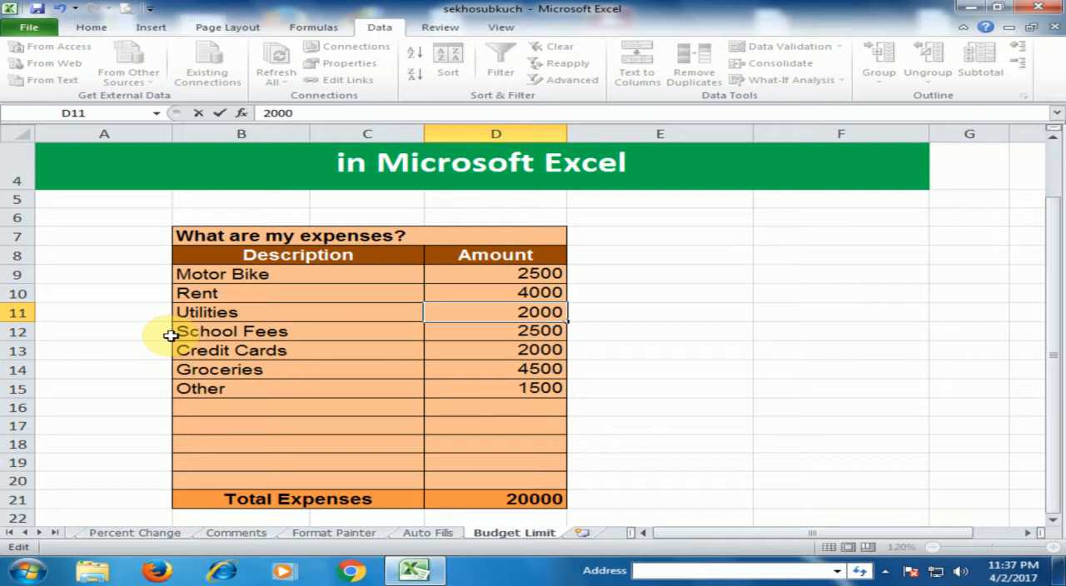
key(Return)
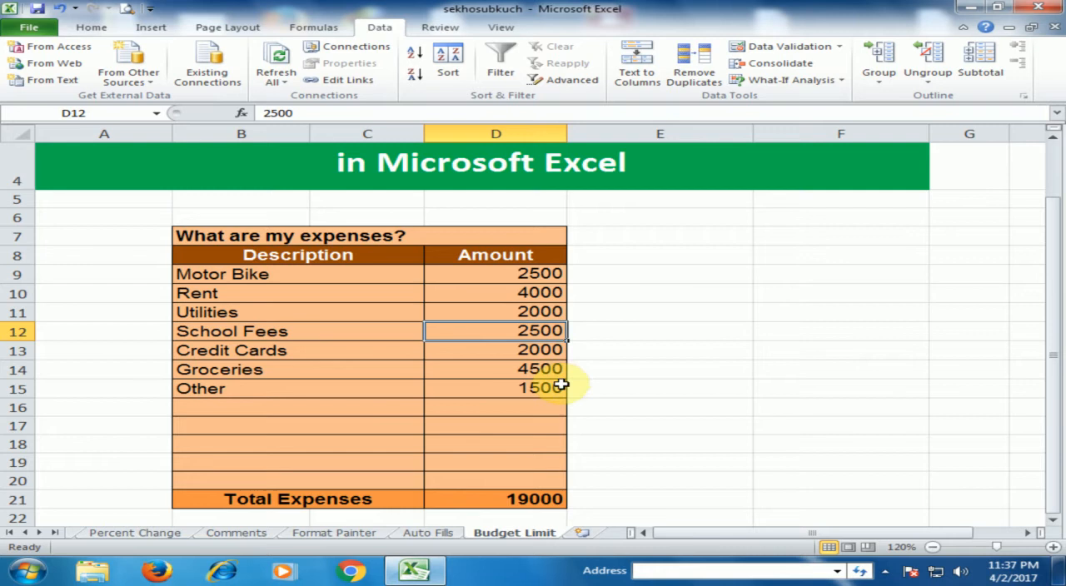
click(535, 310)
text(3000)
key(Return)
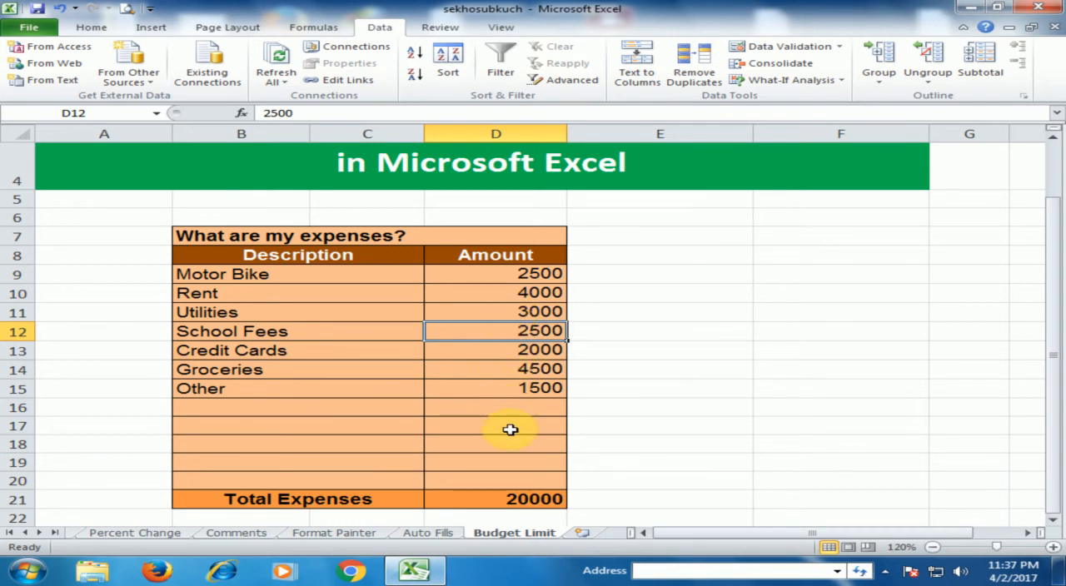
- Try to add an extra expense of 100 in D16 to test the budget limit, and cancel the entry
click(557, 411)
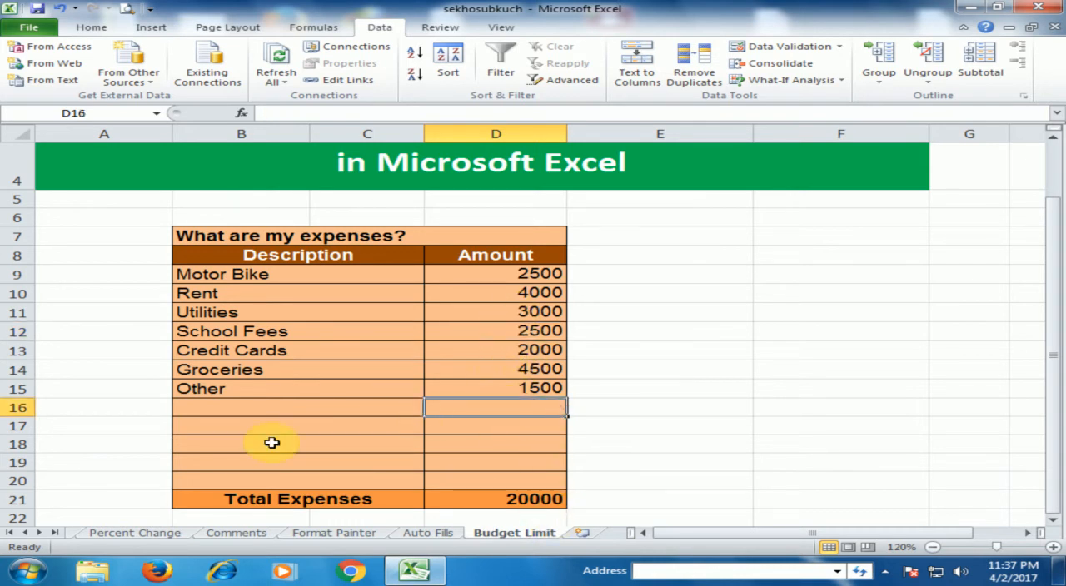
text(100)
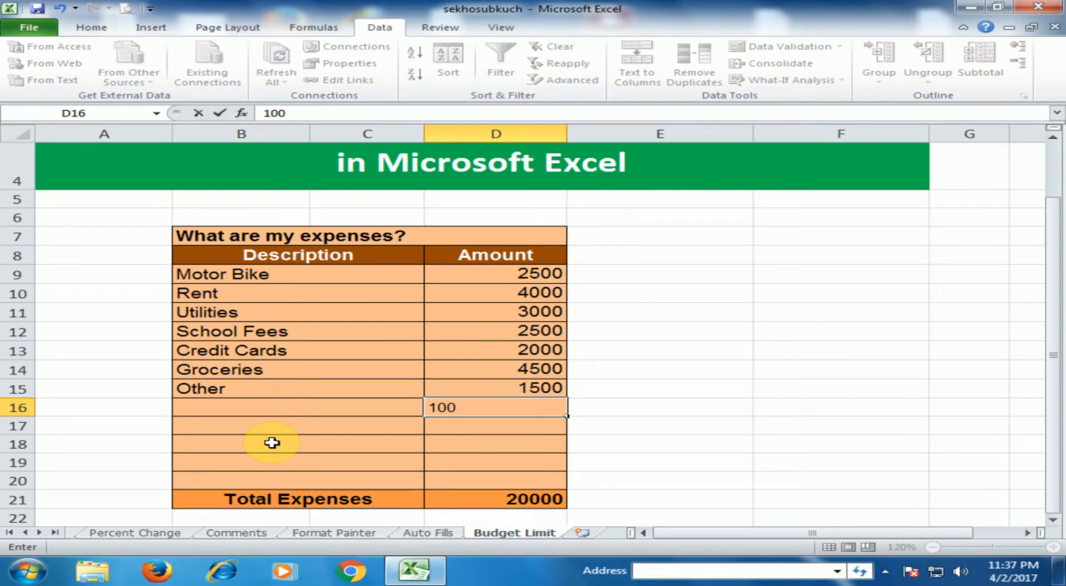
key(Return)
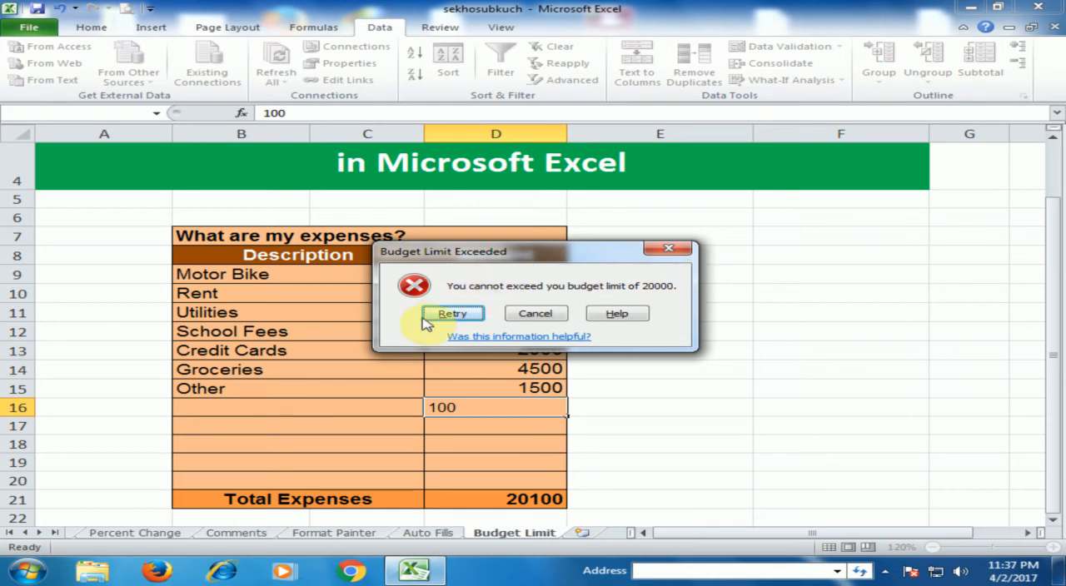
click(534, 314)
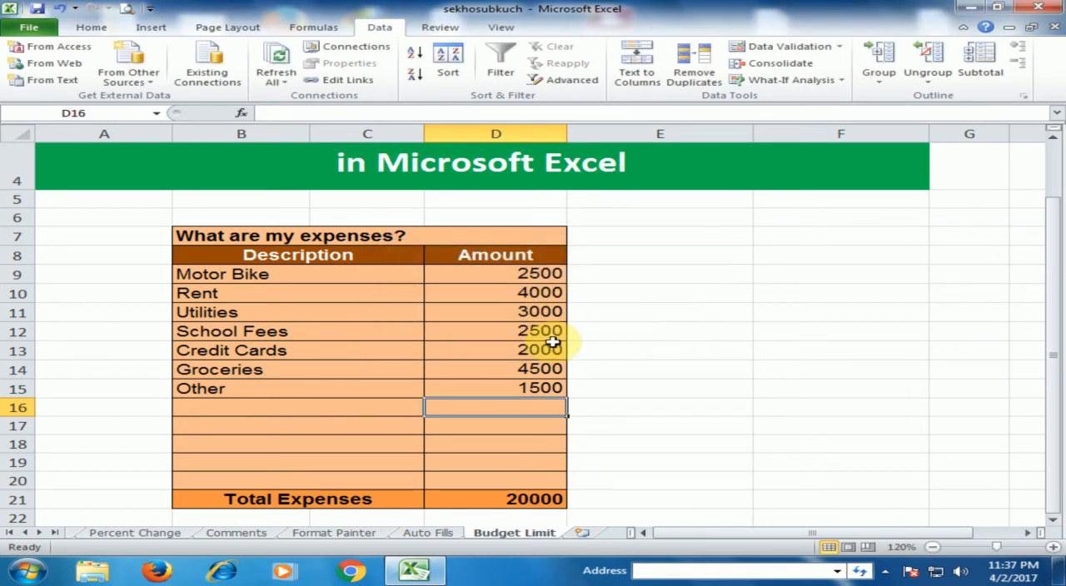
click(614, 311)
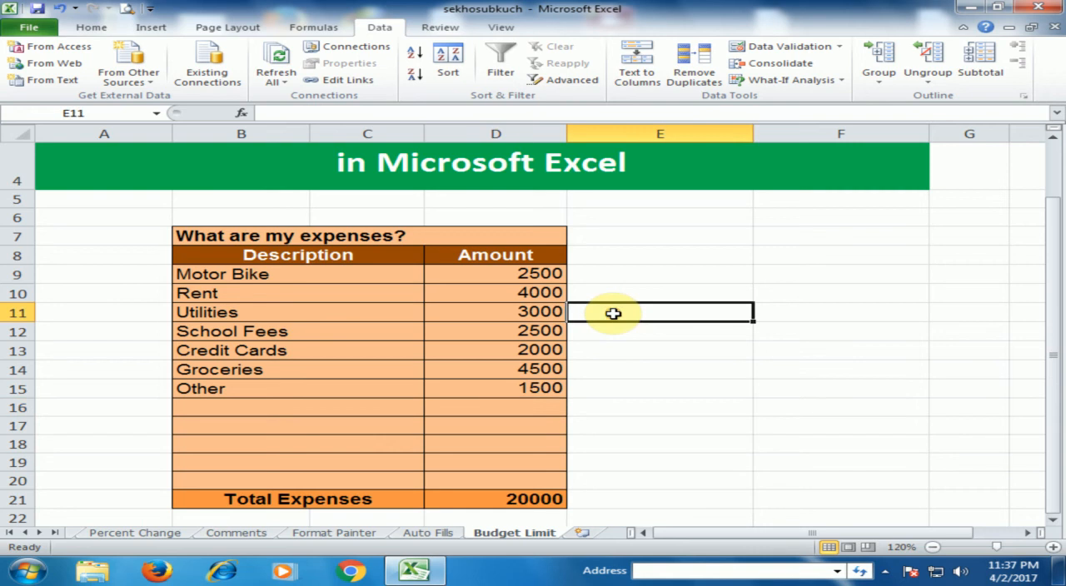
scroll(714, 309, up, 1)
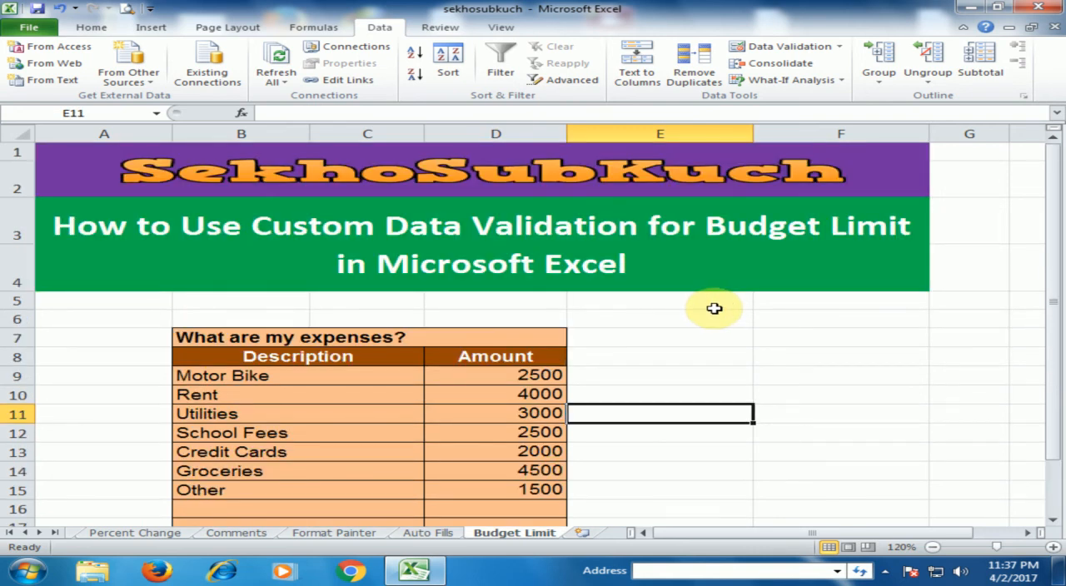